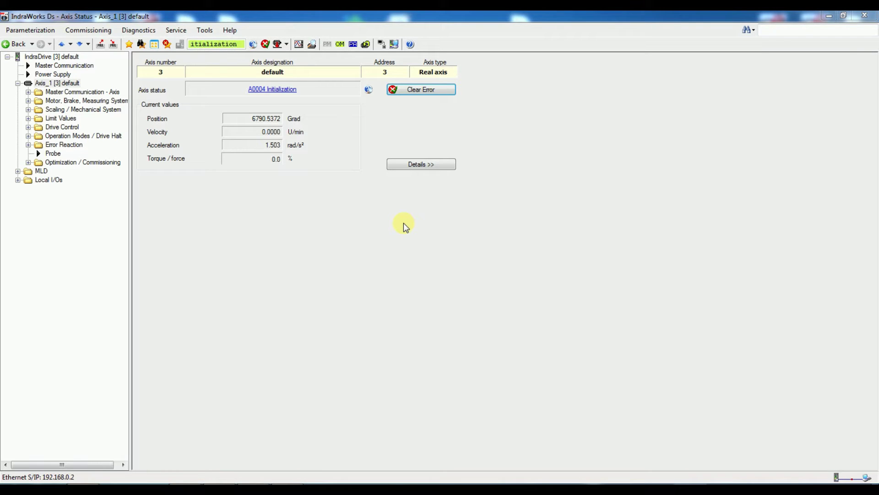
Review the axis's master communication real-time output configuration and open the help for P-0-4077 Field bus: Control word
click(28, 92)
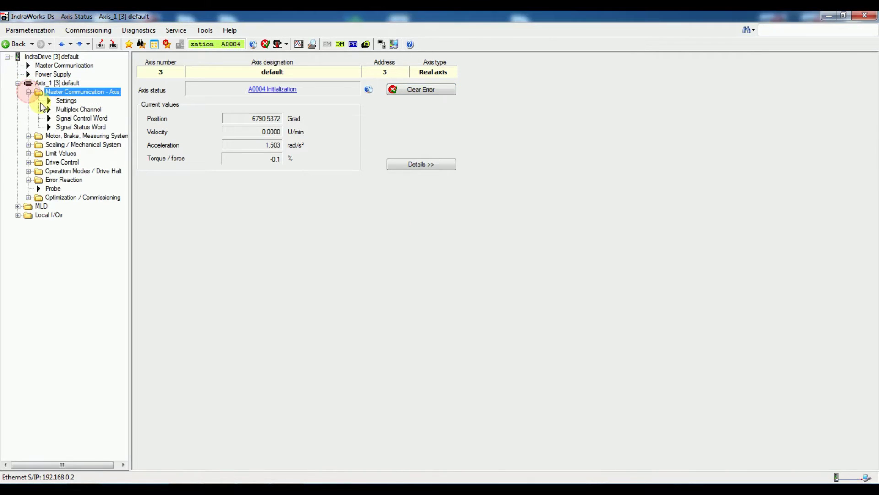
click(65, 101)
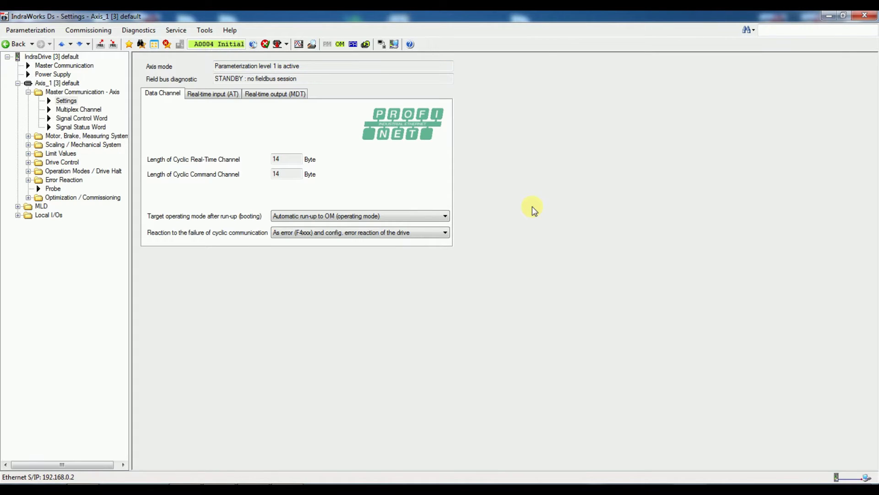
click(299, 94)
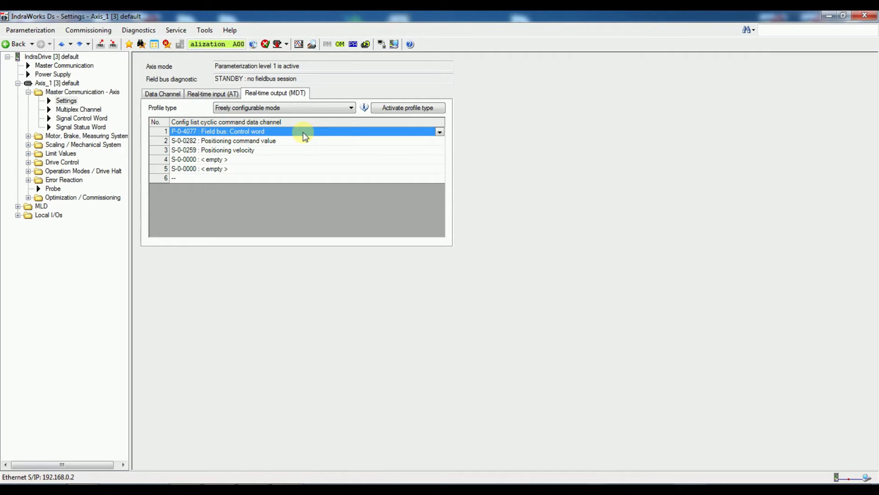
key(F1)
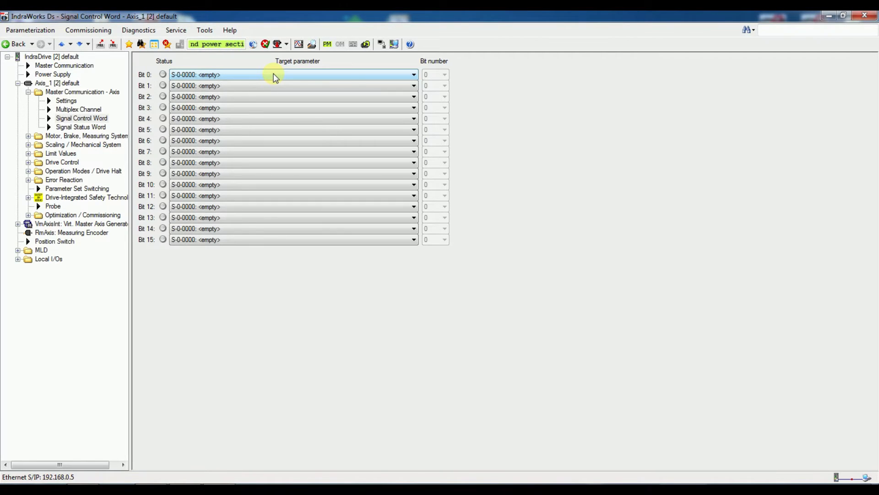
Assign P-0-4028 Device control word, bit 15, to local digital input X31/1, allowing the switch to parameterization level 1
click(19, 260)
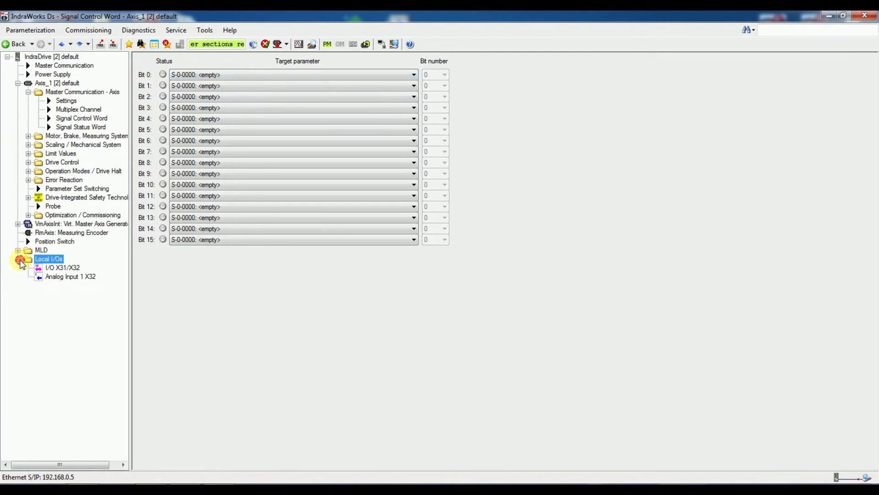
click(47, 269)
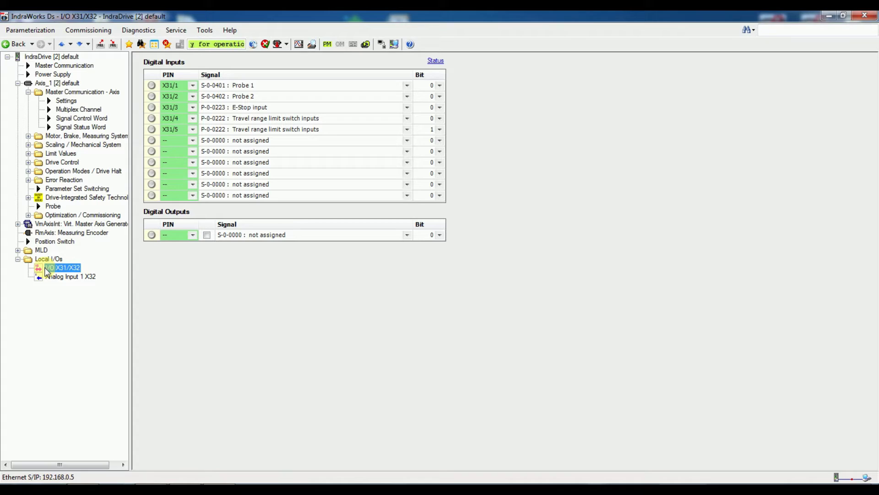
click(406, 84)
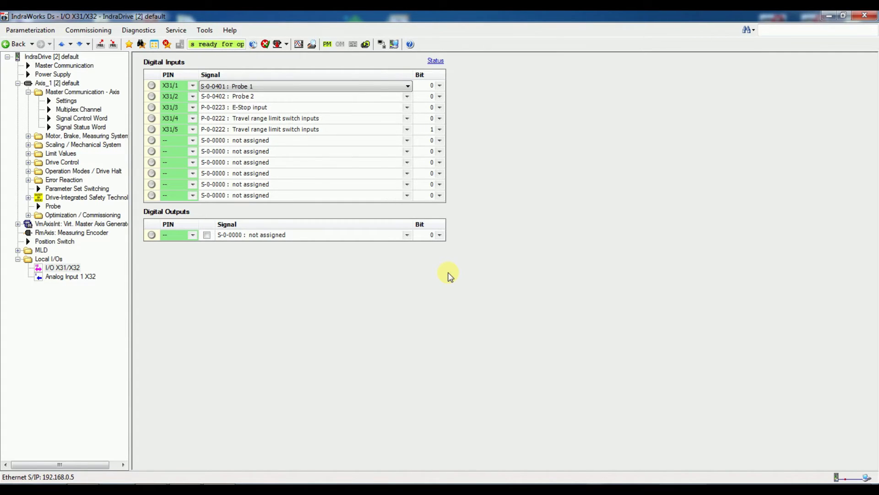
click(407, 87)
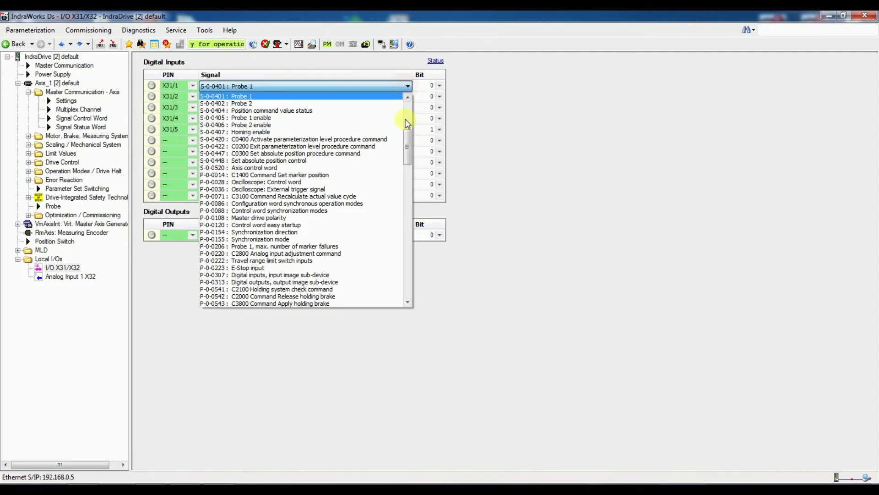
drag(406, 122, 414, 285)
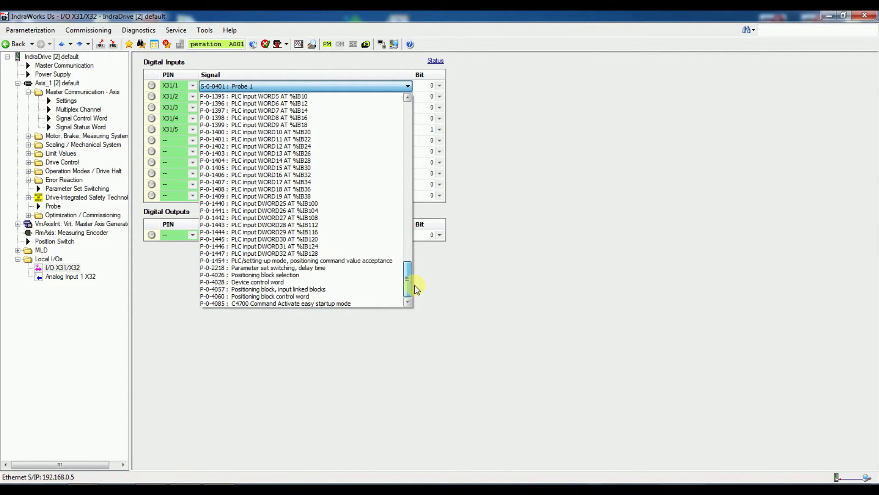
click(337, 283)
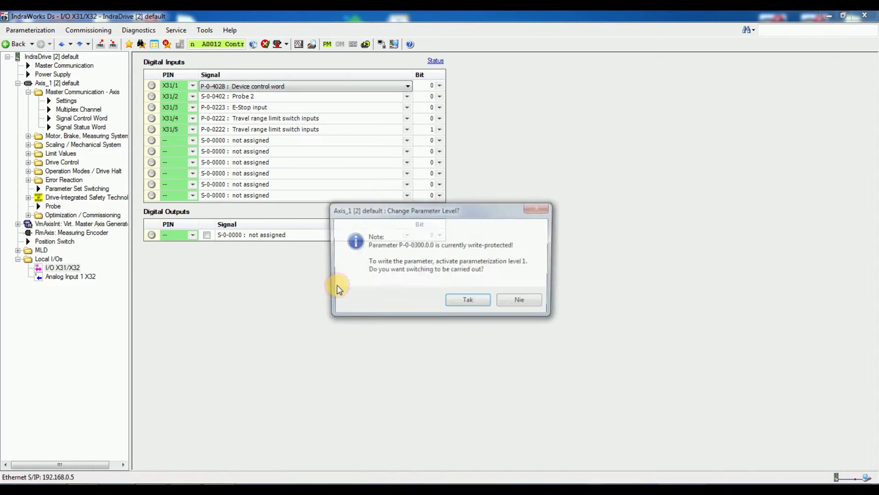
click(458, 300)
click(435, 86)
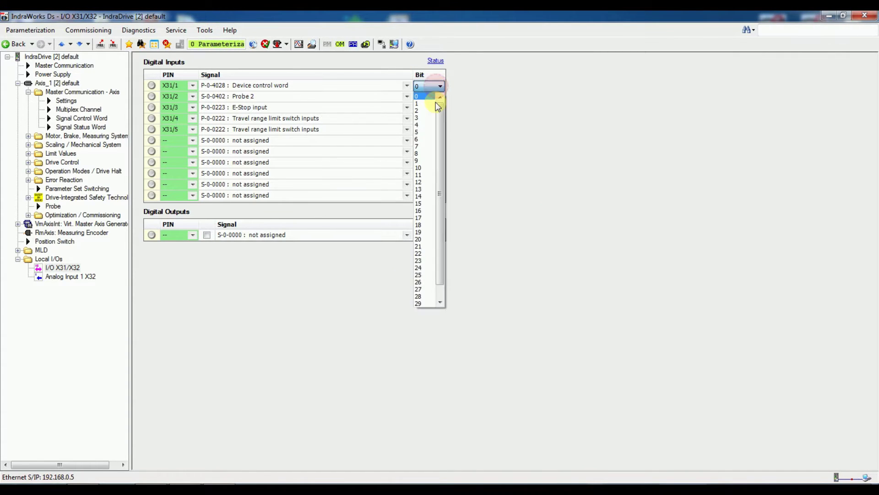
click(424, 203)
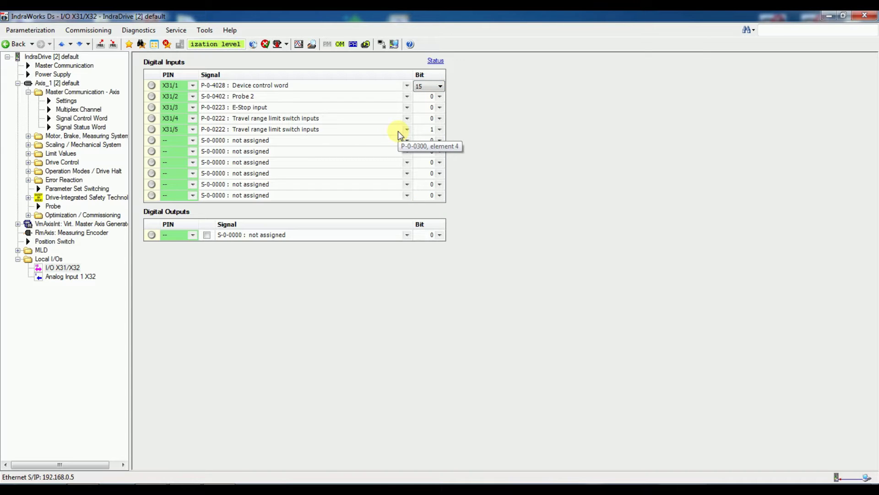
Assign S-0-0148 C0600 Drive-controlled homing procedure command to digital input X31/2
click(407, 97)
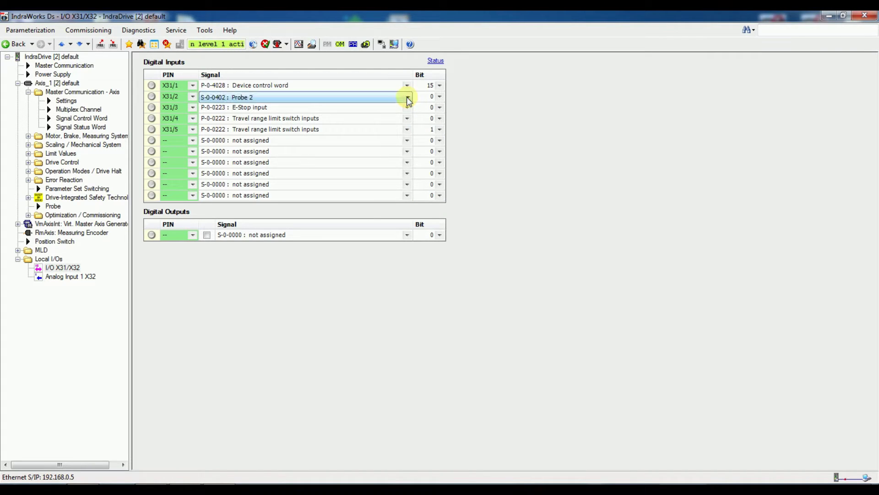
click(407, 98)
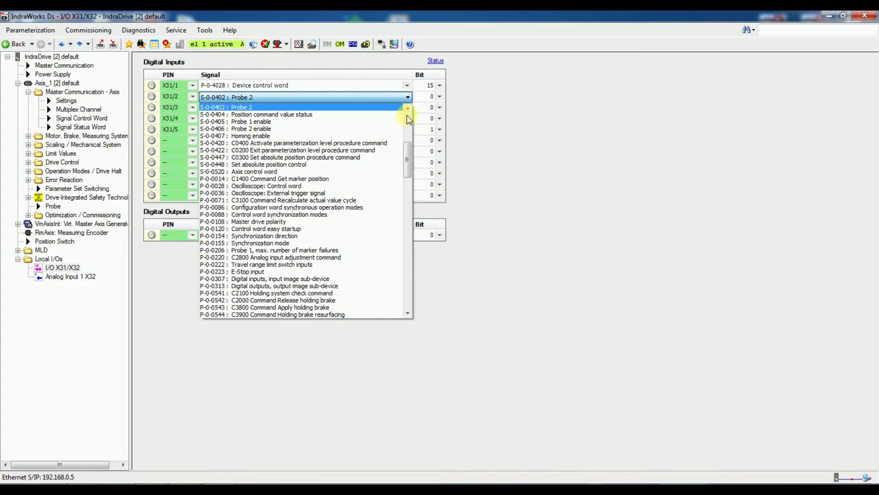
drag(405, 150, 408, 123)
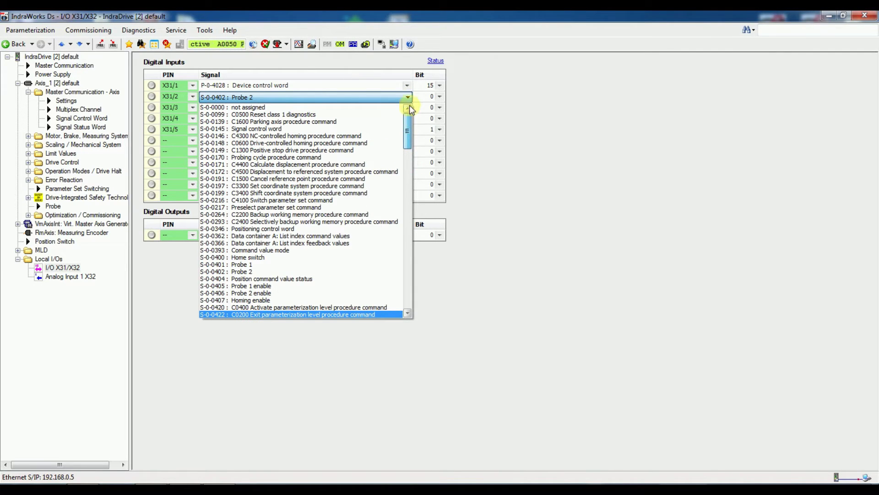
click(344, 144)
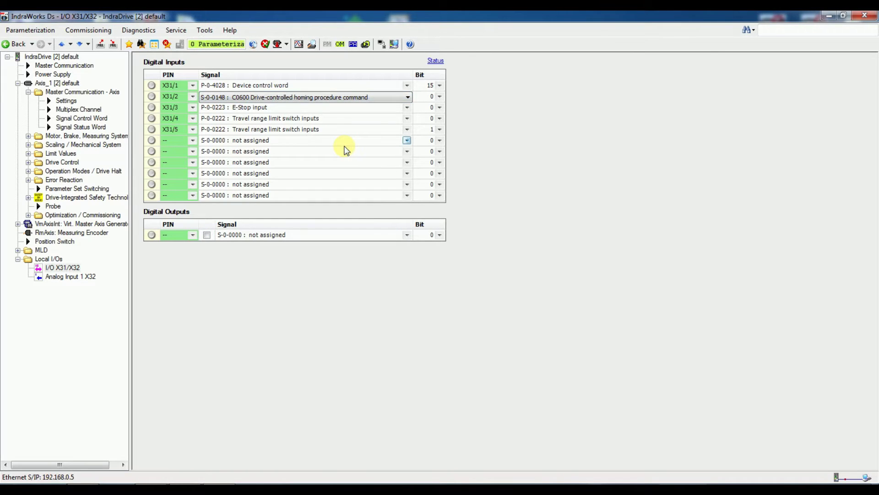
Assign S-0-0400 Home switch to digital input X31/3 and return the drive to operating mode
click(406, 109)
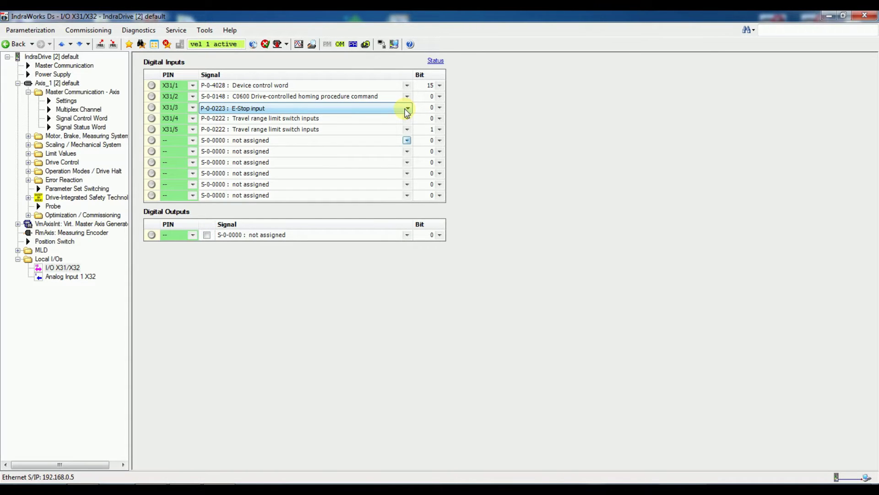
click(407, 110)
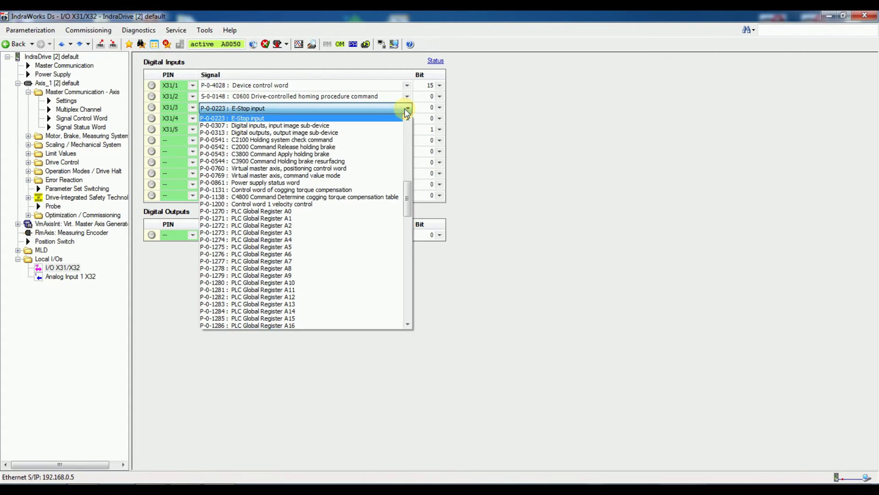
drag(408, 202, 406, 159)
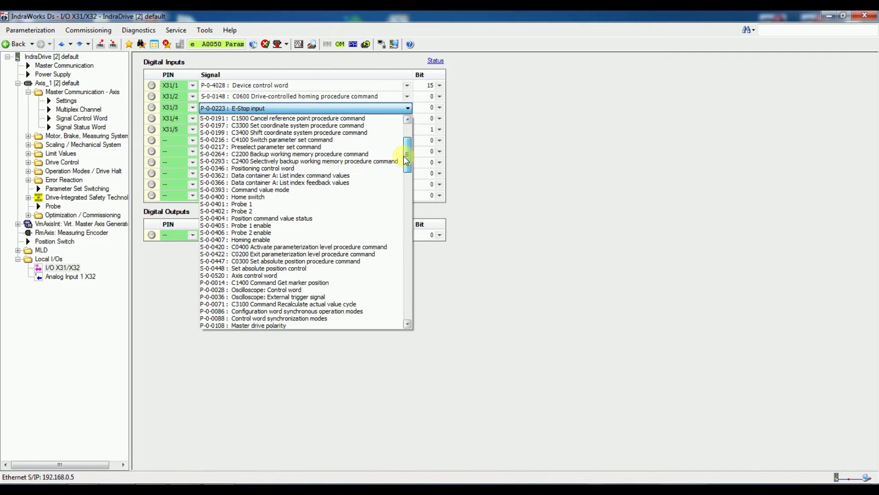
click(365, 197)
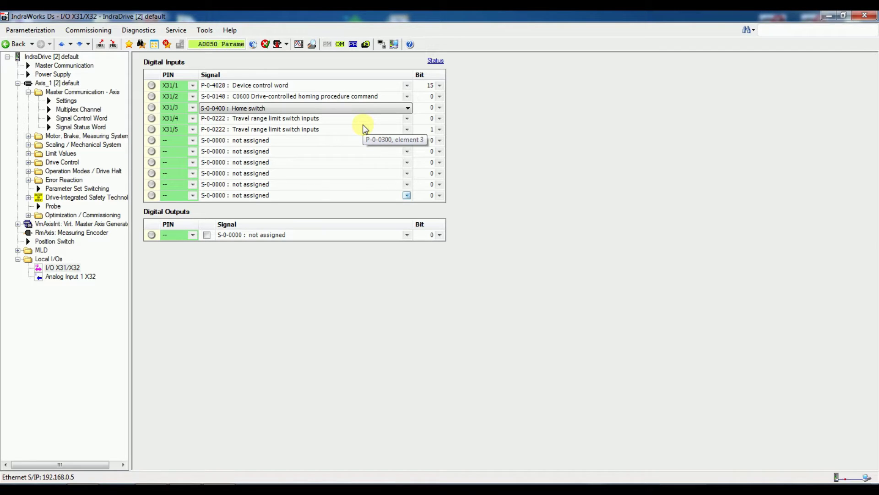
click(340, 45)
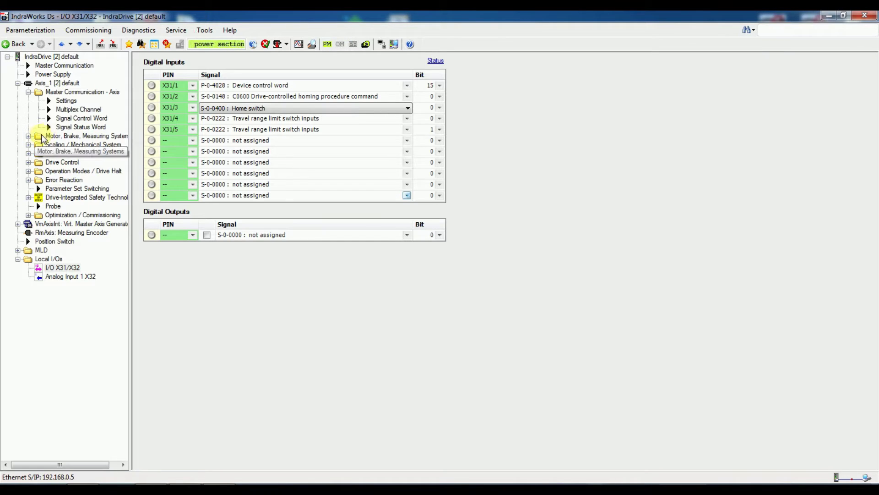
In the motor encoder's data reference settings, evaluate the home switch instead of the reference mark and end homing with Position at reference point
click(29, 136)
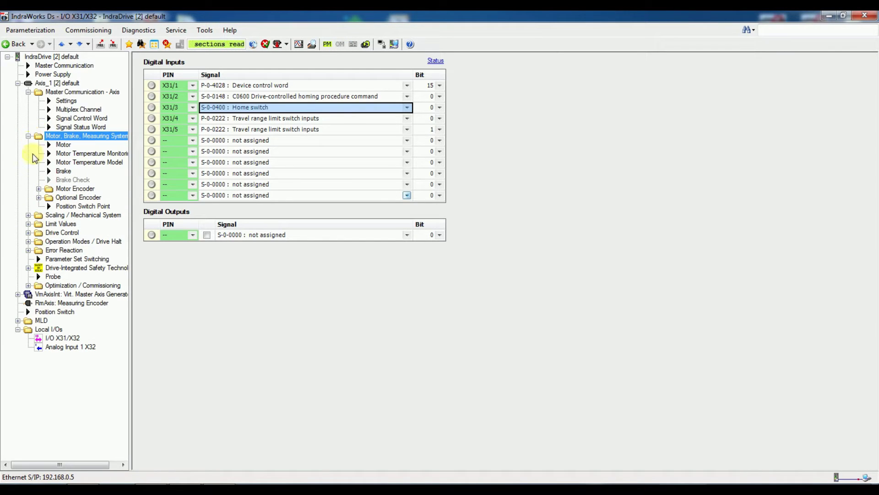
click(39, 188)
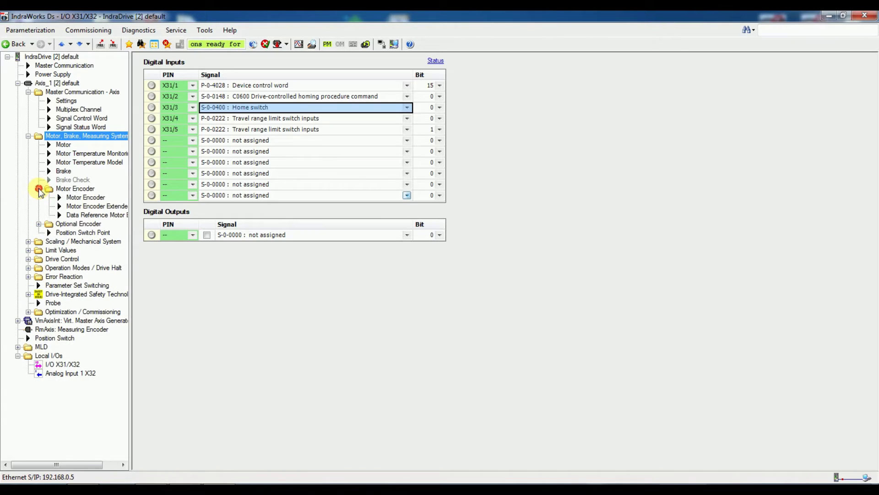
click(96, 214)
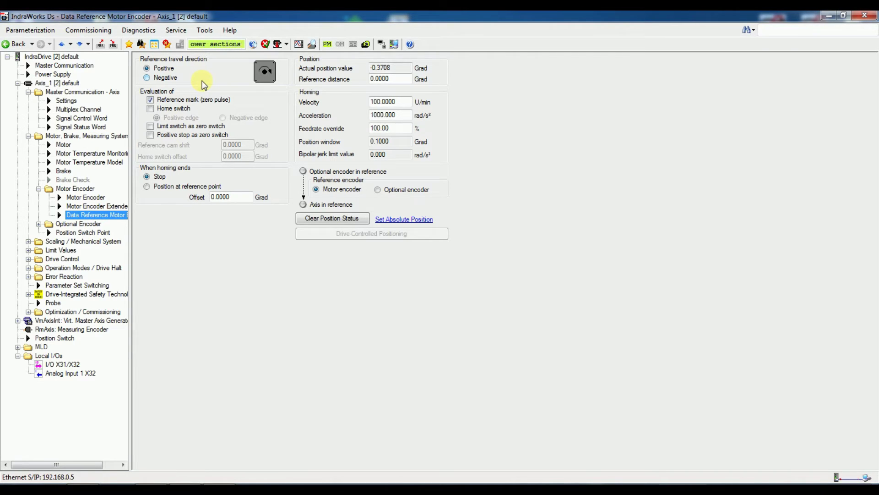
click(213, 109)
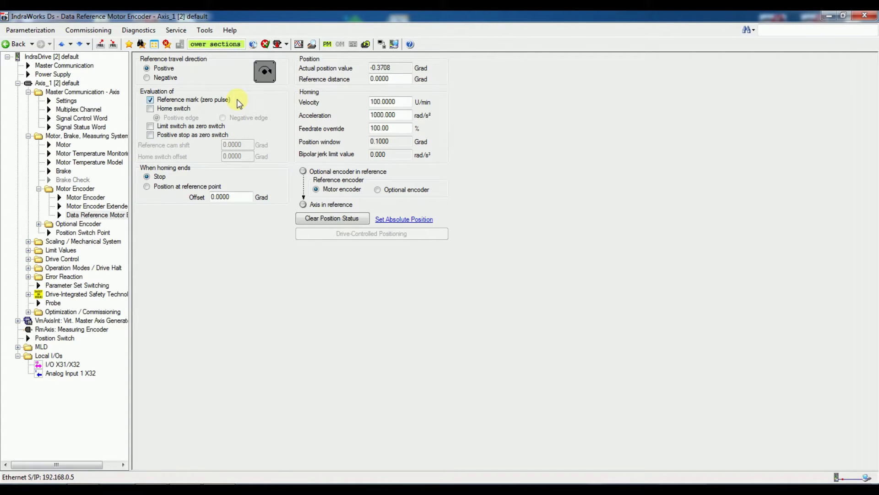
click(192, 109)
click(194, 100)
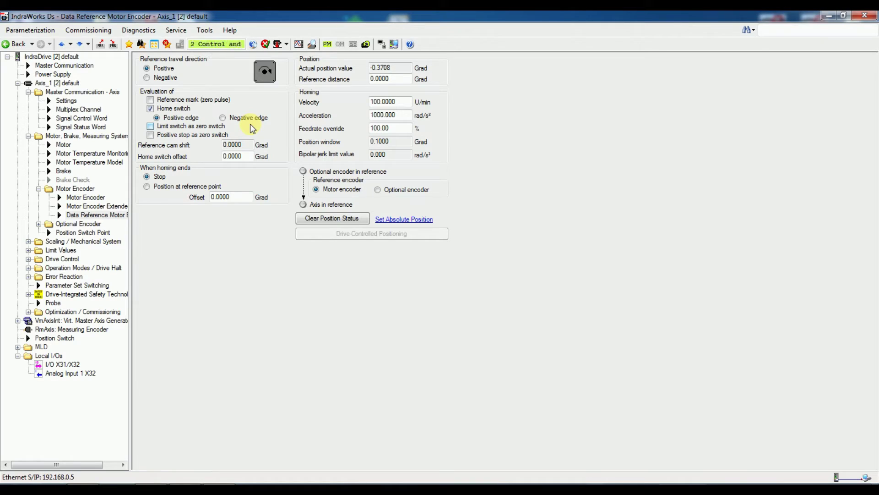
click(227, 187)
Set the homing velocity of the motor encoder reference to 50 U/min
double_click(395, 79)
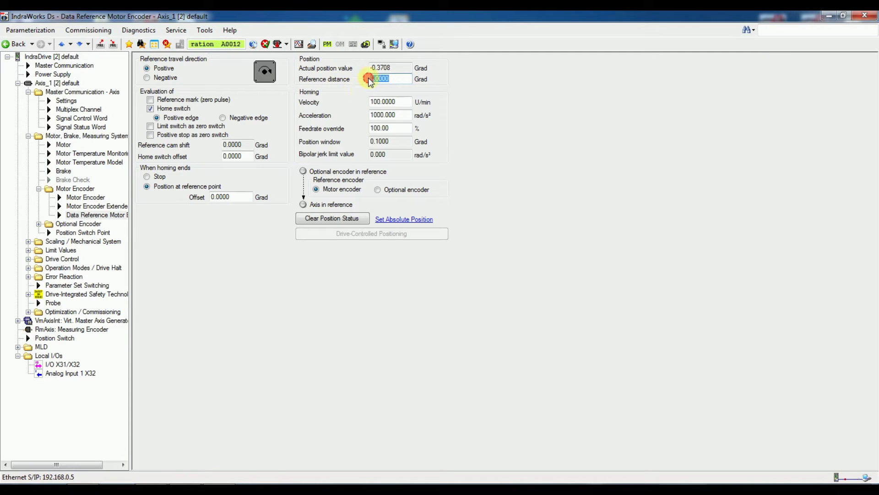
click(386, 81)
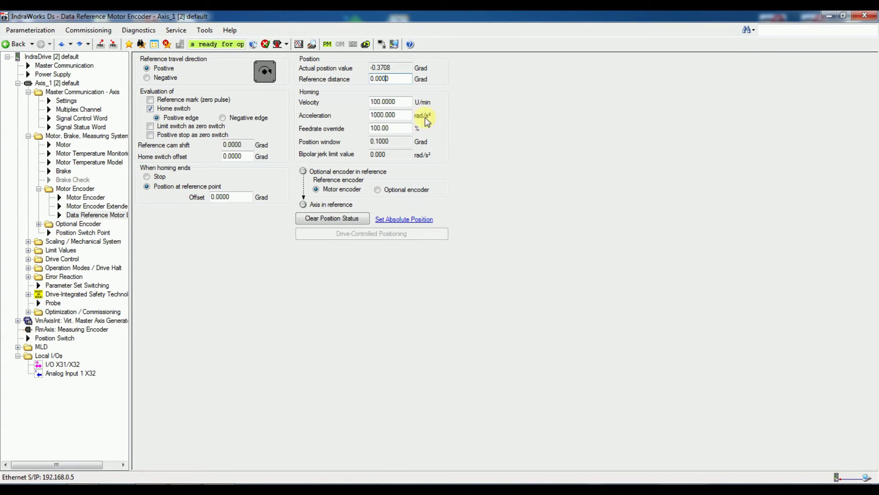
click(378, 102)
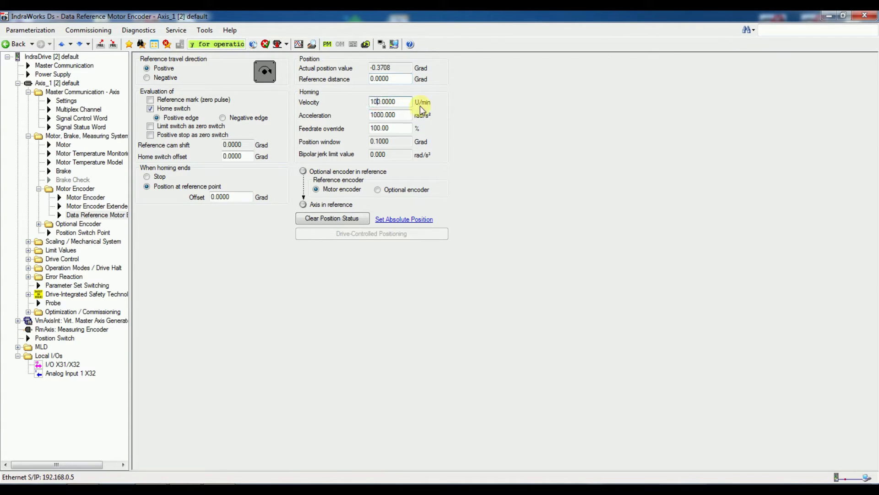
key(BackSpace)
key(BackSpace)
text(5)
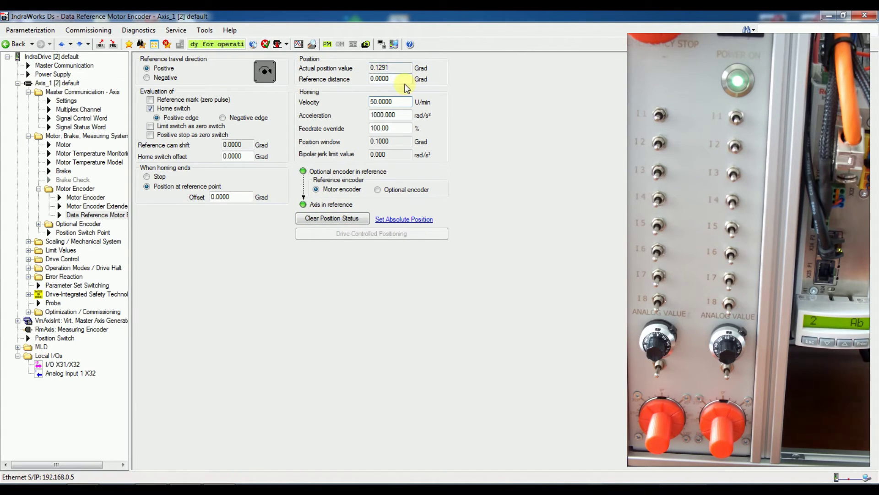
Switch the homing evaluation from the home switch to the limit switch as zero switch, clearing the position status before and after
click(354, 219)
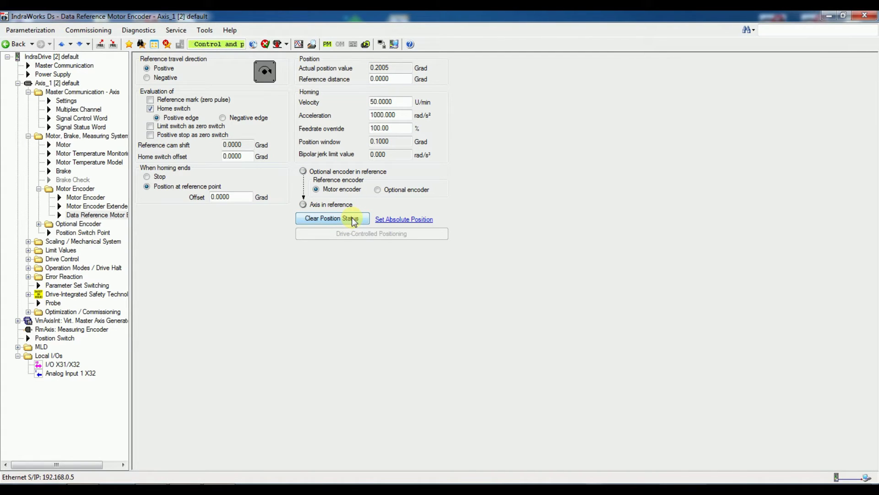
click(183, 126)
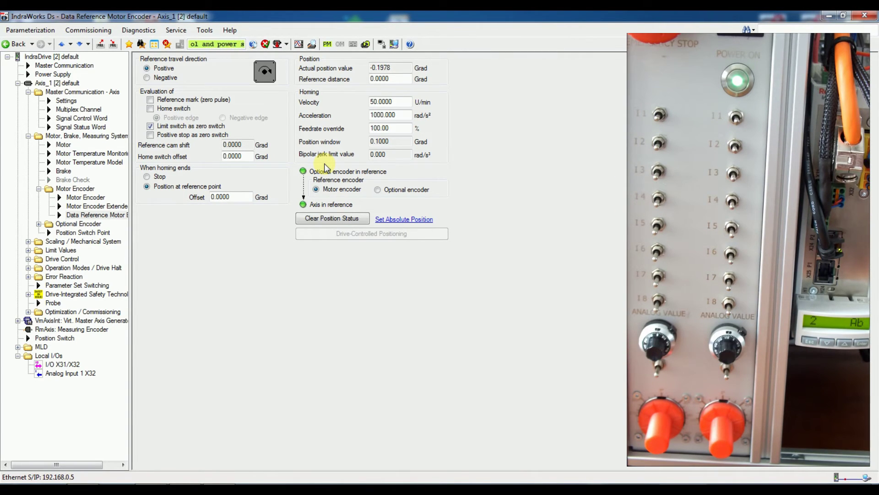
click(357, 219)
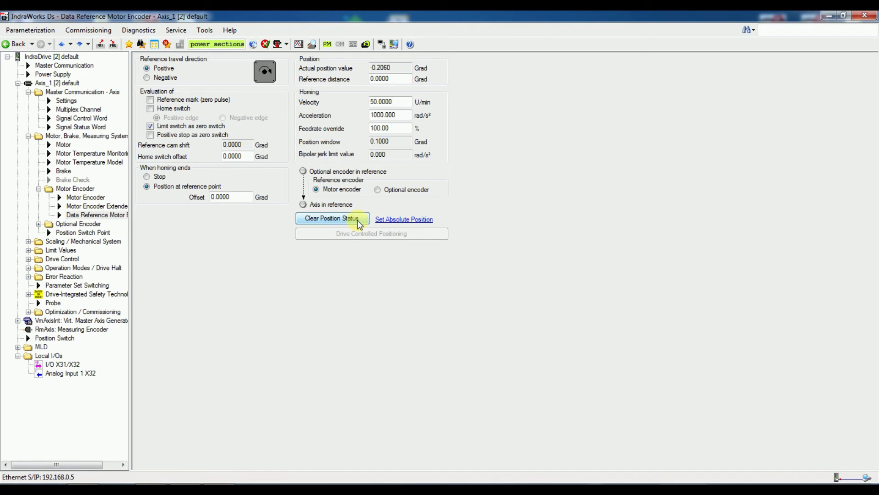
In the axis torque/force limits, set both the torque/force peak limit and the bipolar torque/force limit value to 20%
click(29, 251)
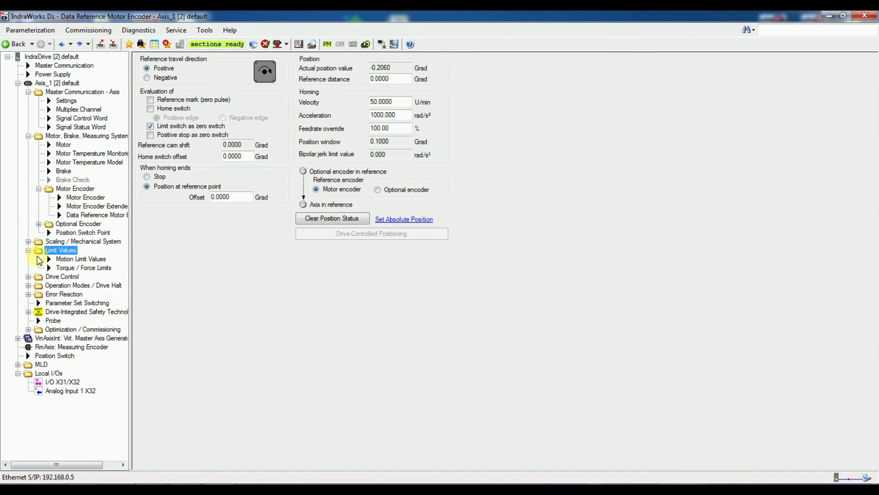
click(78, 269)
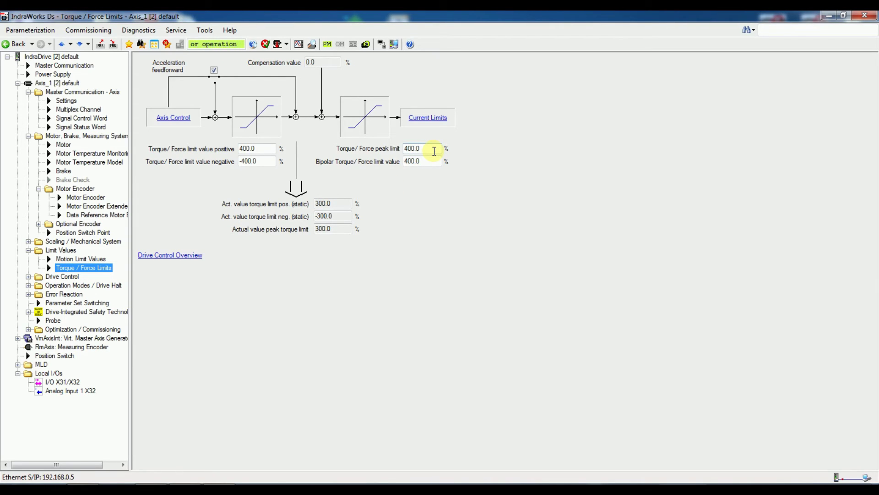
double_click(434, 152)
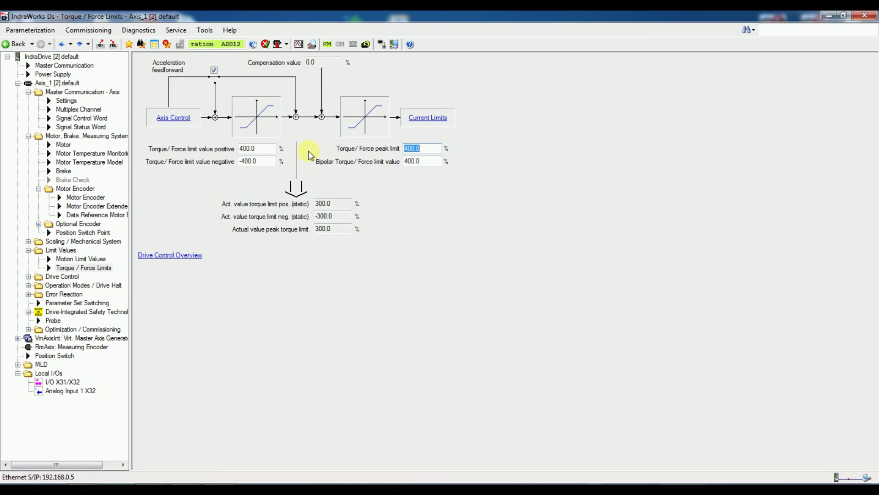
text(20)
key(Tab)
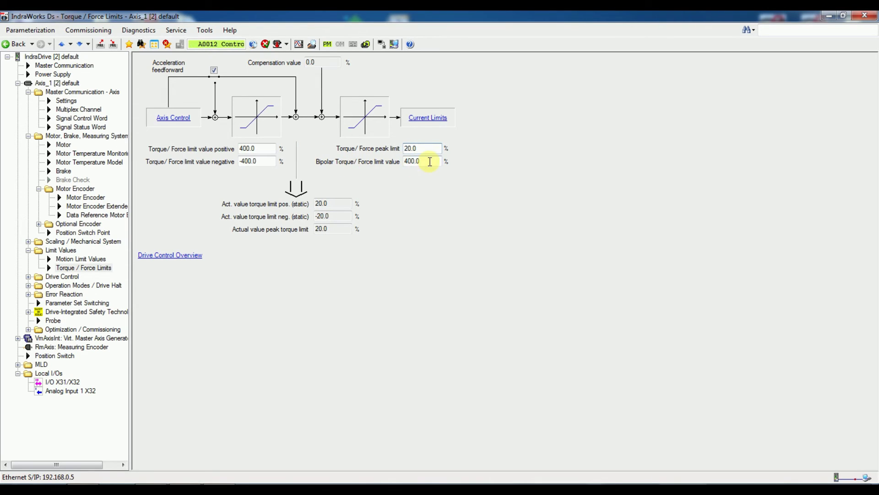
text(20)
key(Return)
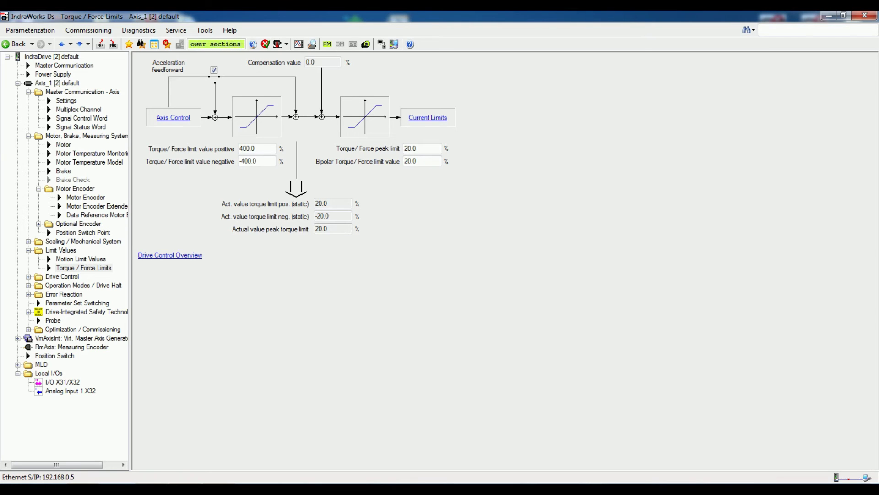
In the motor encoder's data reference settings, select evaluation of the positive stop as zero switch for homing
click(114, 217)
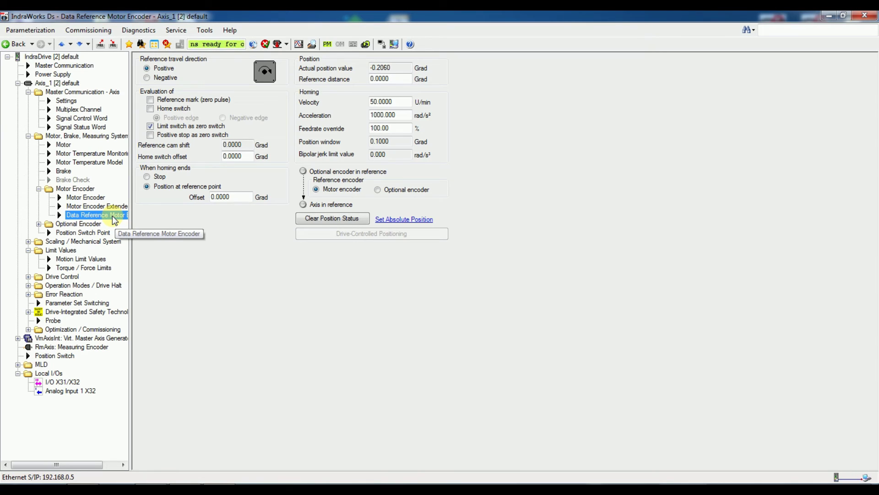
click(194, 135)
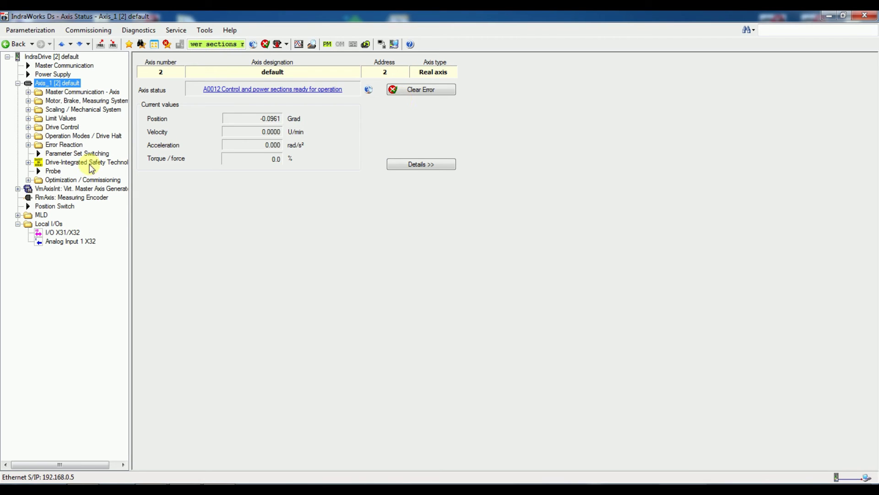
Start easy startup mode for Axis_1 via the engineering port and enable the drive, accepting the dangerous-movement warning
click(28, 180)
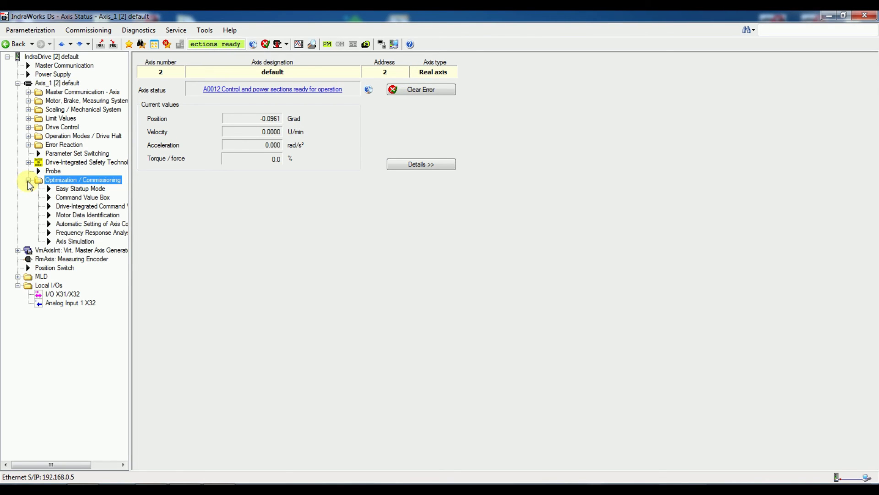
click(81, 189)
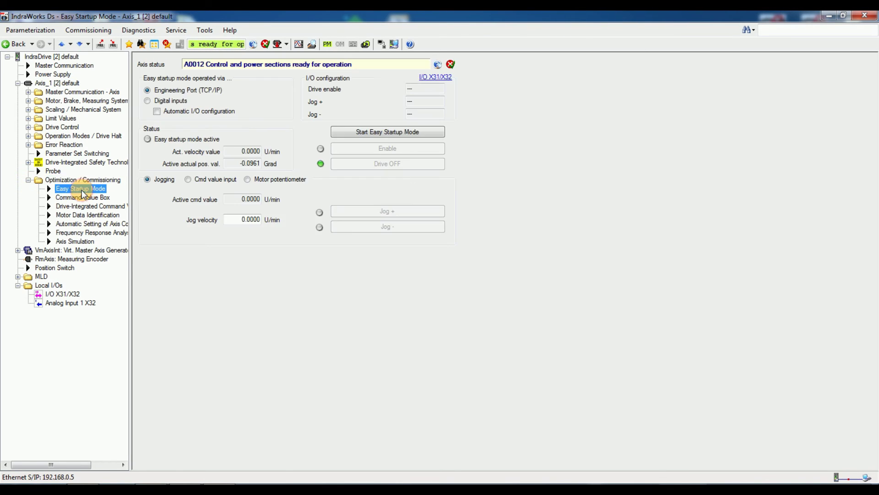
click(395, 132)
click(387, 149)
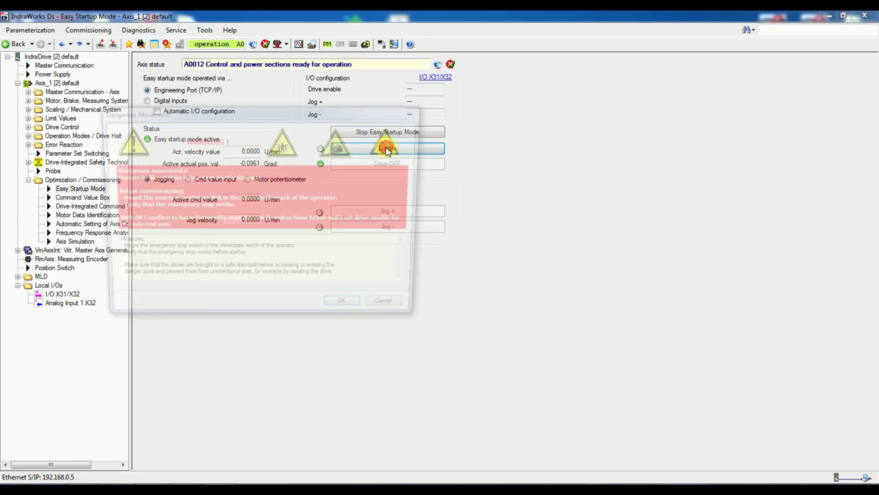
click(344, 309)
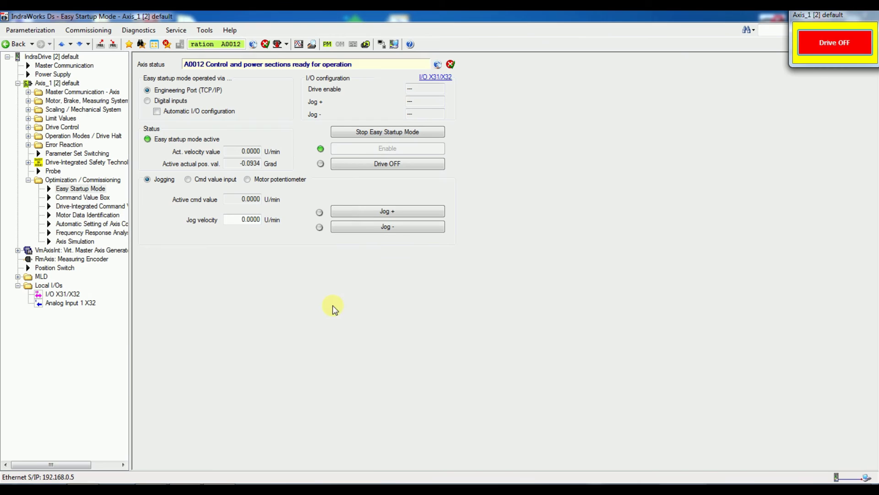
Jog the axis in the positive direction at 10 U/min, and end easy startup mode with the drive switched off
double_click(246, 220)
text(10)
key(Return)
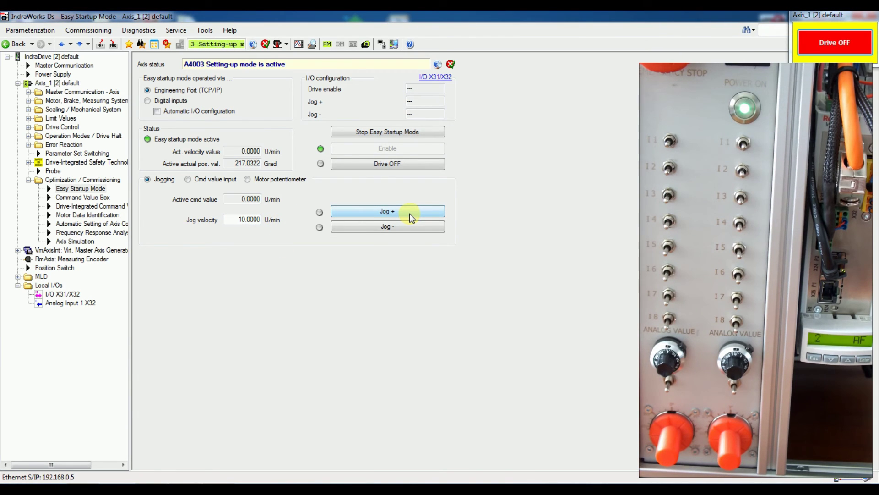
click(410, 214)
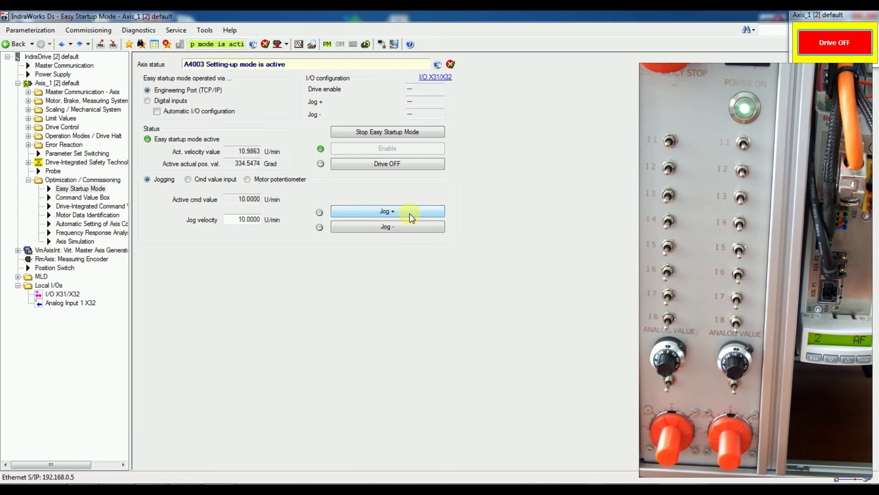
click(394, 168)
click(391, 134)
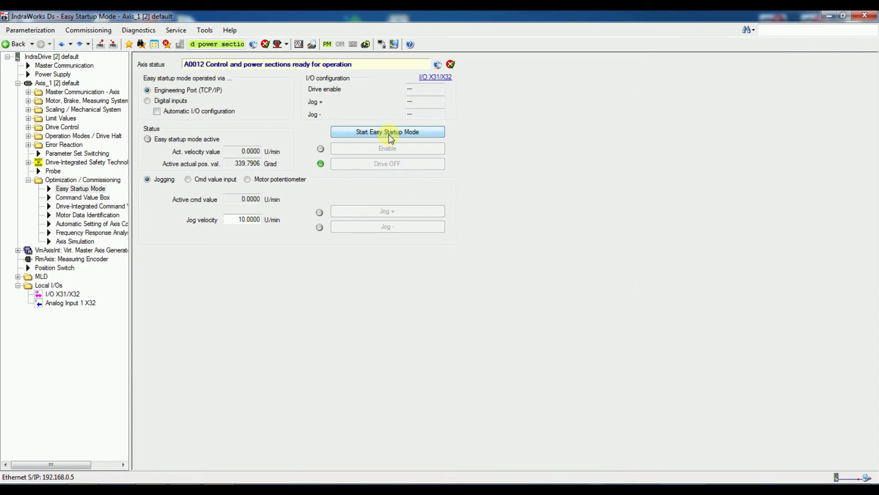
From the motor encoder's data reference settings, set the absolute position with the motor encoder as reference and a reference distance of 0 Grad
double_click(37, 101)
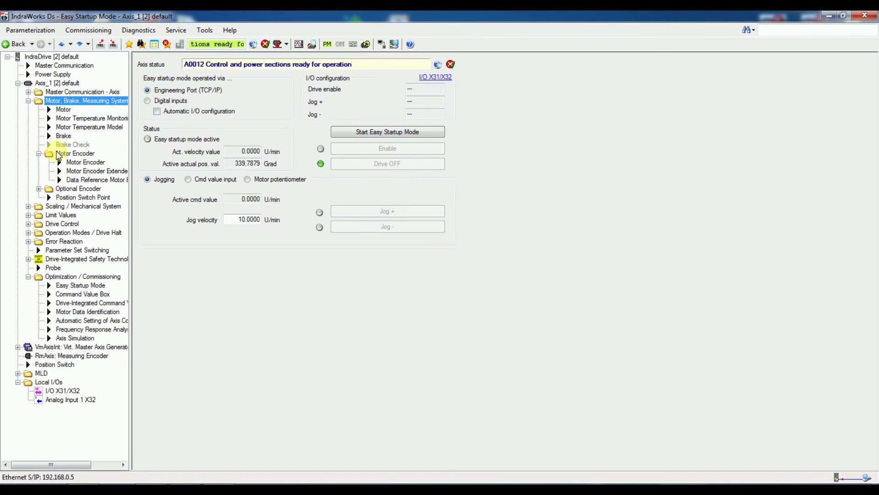
click(100, 182)
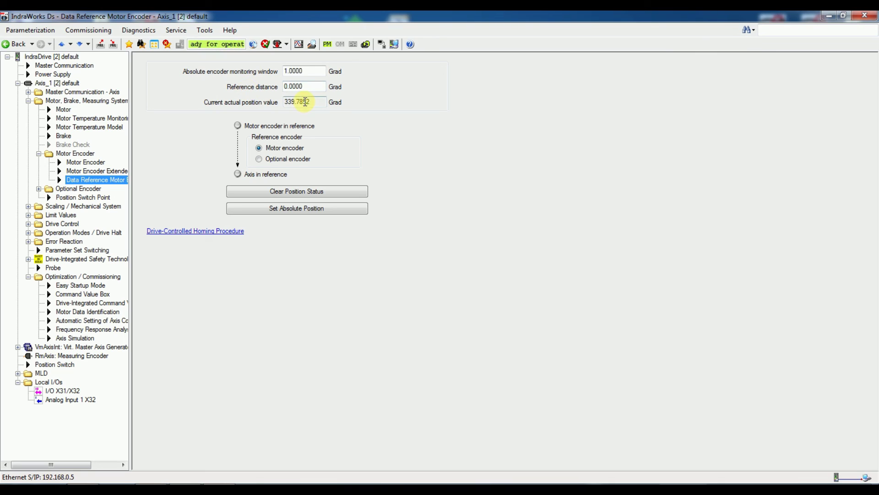
click(292, 212)
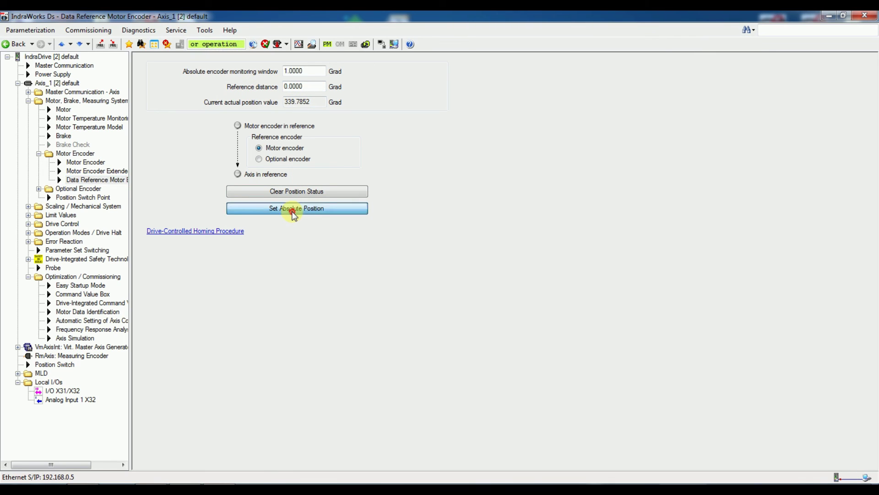